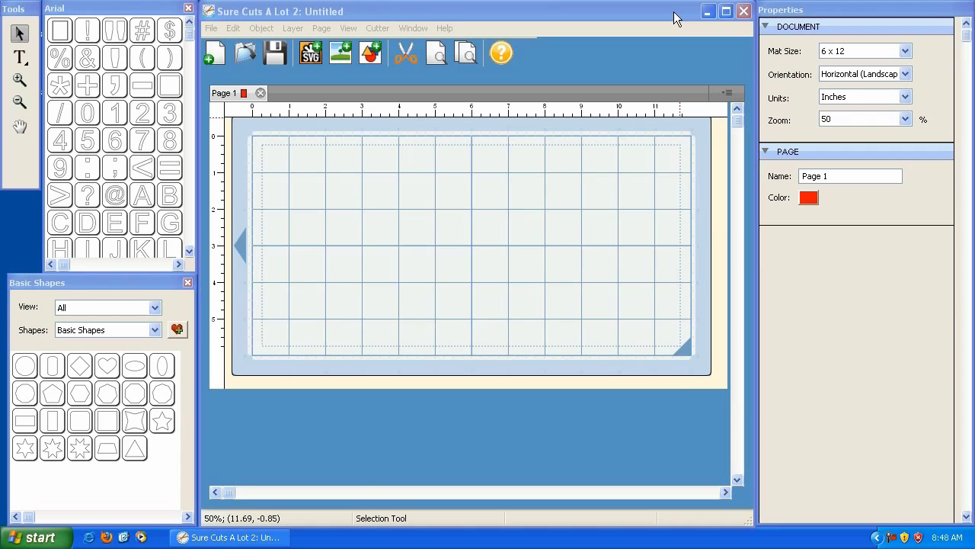
Step: Reposition the main program window slightly and move the Tools palette onto the drawing mat
{"action": "left_click_drag", "start_coordinate": [673, 12], "coordinate": [624, 12]}
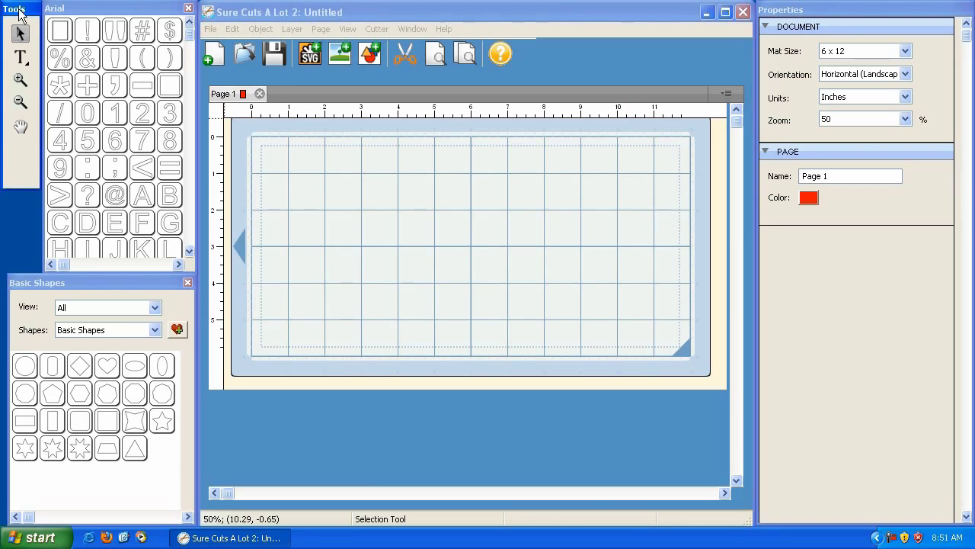
{"action": "left_click_drag", "start_coordinate": [19, 9], "coordinate": [359, 126]}
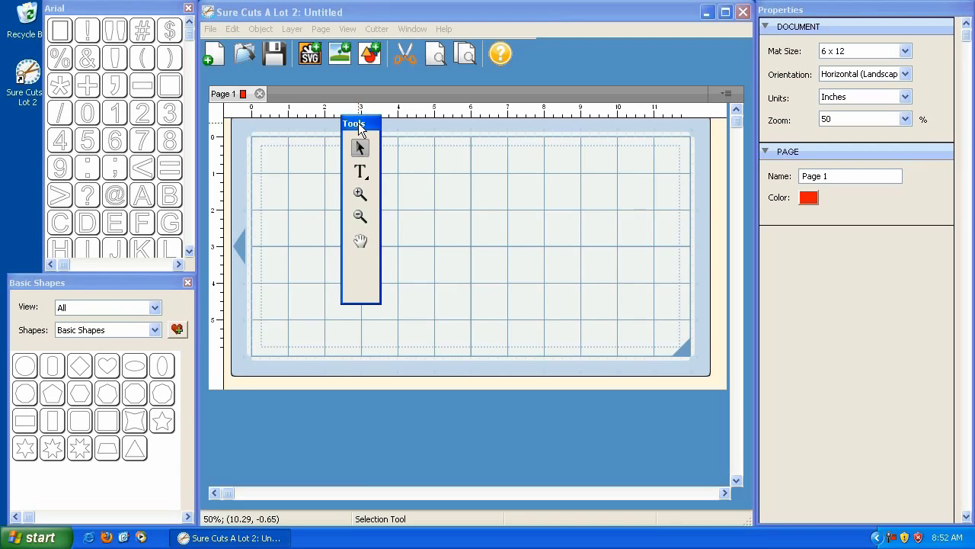
Step: Move the Properties window and the Arial font table over the mat, returning each to its original place
{"action": "left_click_drag", "start_coordinate": [823, 11], "coordinate": [501, 13]}
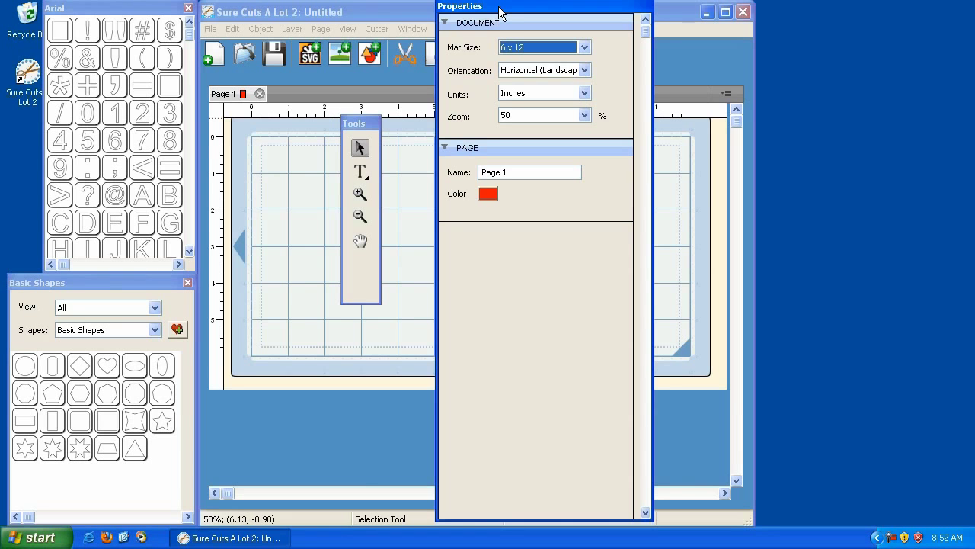
{"action": "double_click", "coordinate": [500, 13]}
{"action": "left_click_drag", "start_coordinate": [124, 10], "coordinate": [469, 75]}
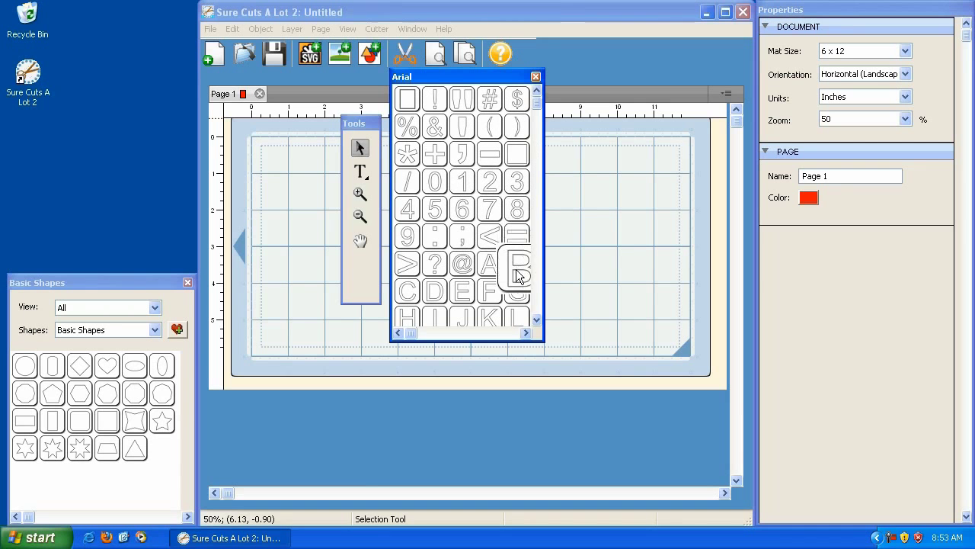
{"action": "mouse_move", "coordinate": [540, 106]}
{"action": "left_mouse_down"}
{"action": "mouse_move", "coordinate": [535, 308]}
{"action": "mouse_move", "coordinate": [536, 99]}
{"action": "left_mouse_up"}
{"action": "left_click_drag", "start_coordinate": [457, 76], "coordinate": [109, 6]}
Step: Move the Basic Shapes window over the mat, view its list of shape libraries, and return the window to its place
{"action": "left_click_drag", "start_coordinate": [88, 282], "coordinate": [475, 159]}
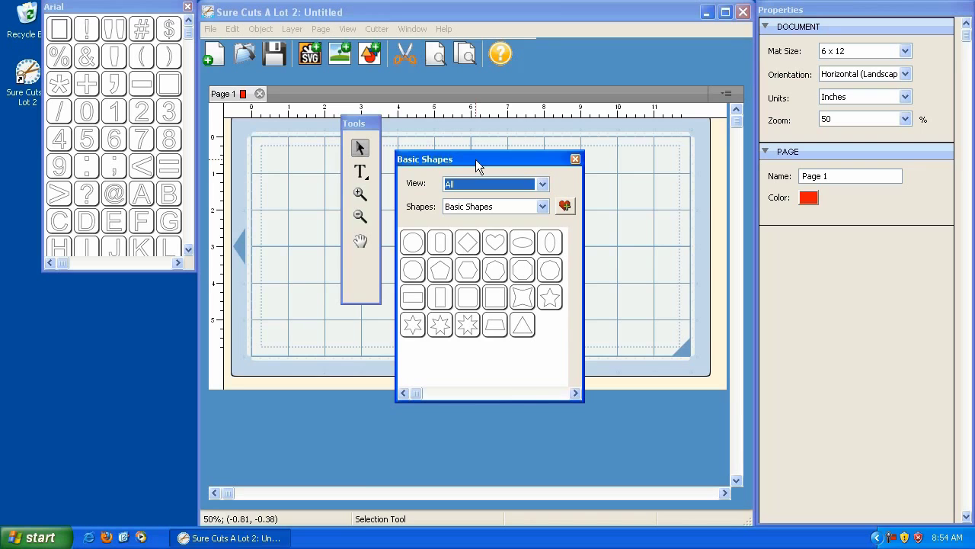
{"action": "key", "text": "Tab"}
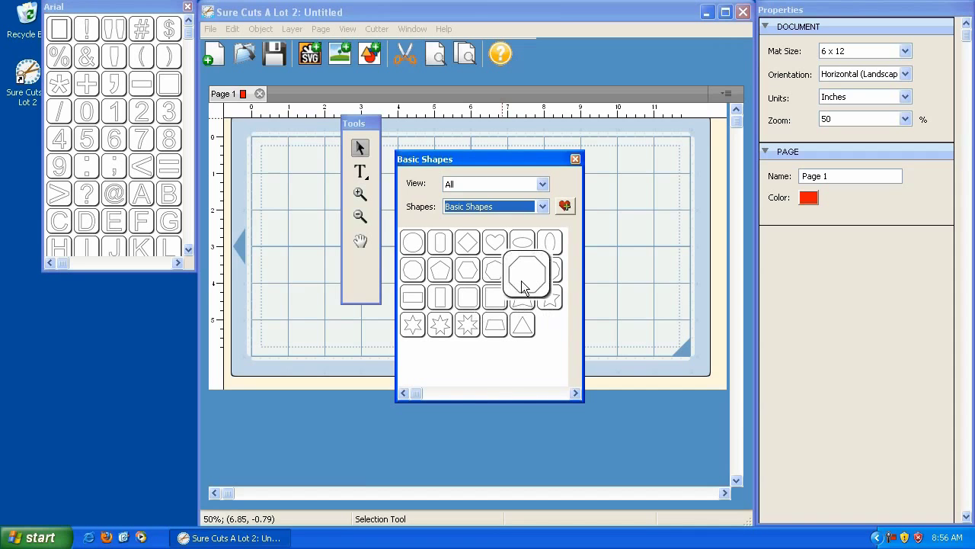
{"action": "left_click", "coordinate": [542, 206]}
{"action": "left_click", "coordinate": [652, 179]}
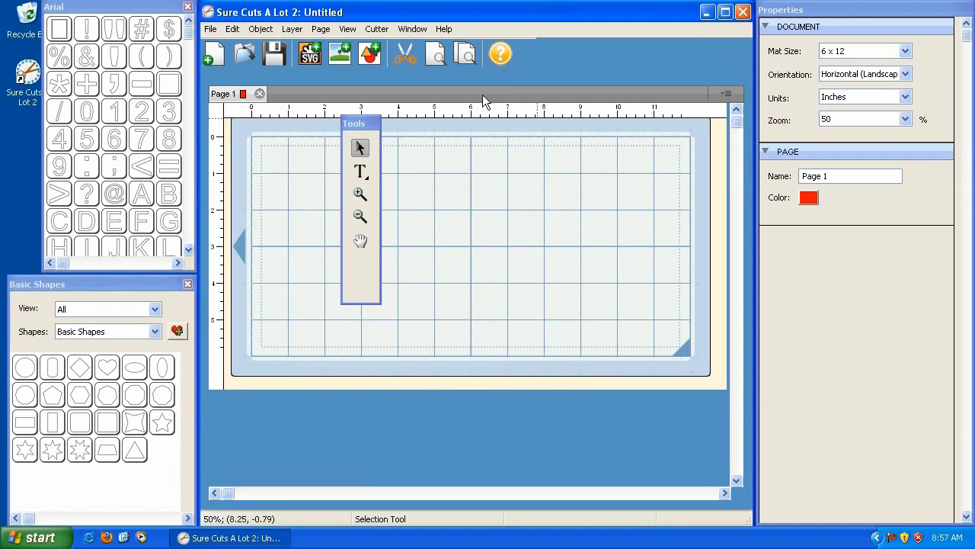
Step: Show the Layers window and close it again
{"action": "left_click", "coordinate": [413, 30]}
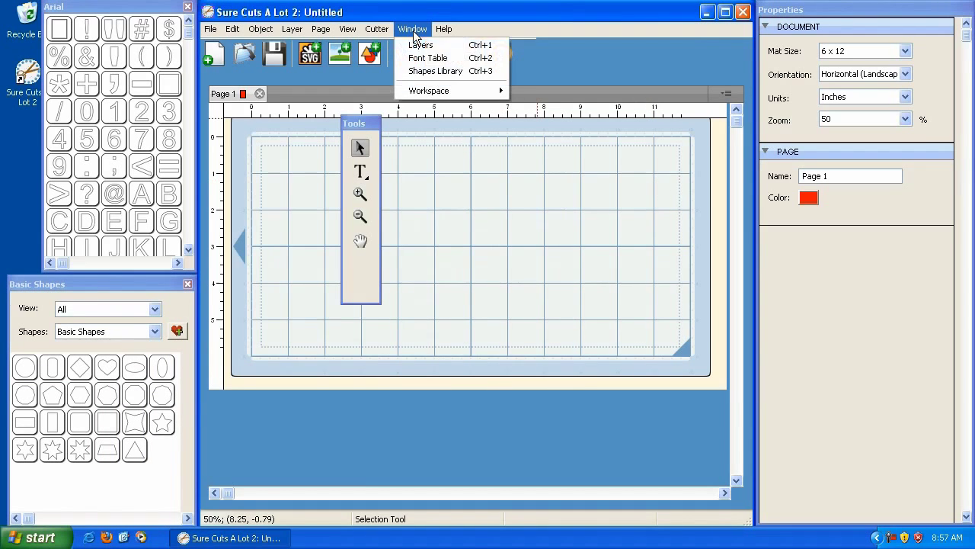
{"action": "left_click", "coordinate": [421, 46]}
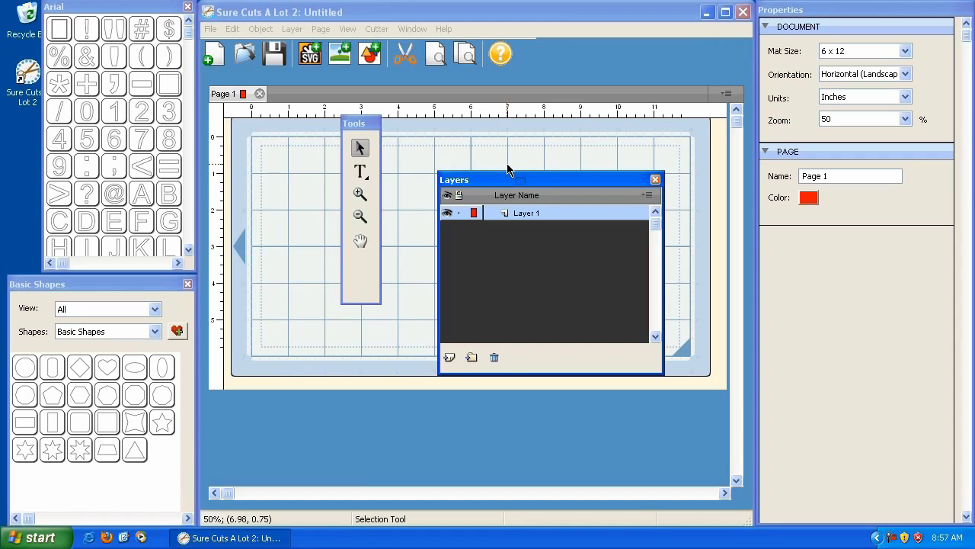
{"action": "left_click", "coordinate": [656, 179]}
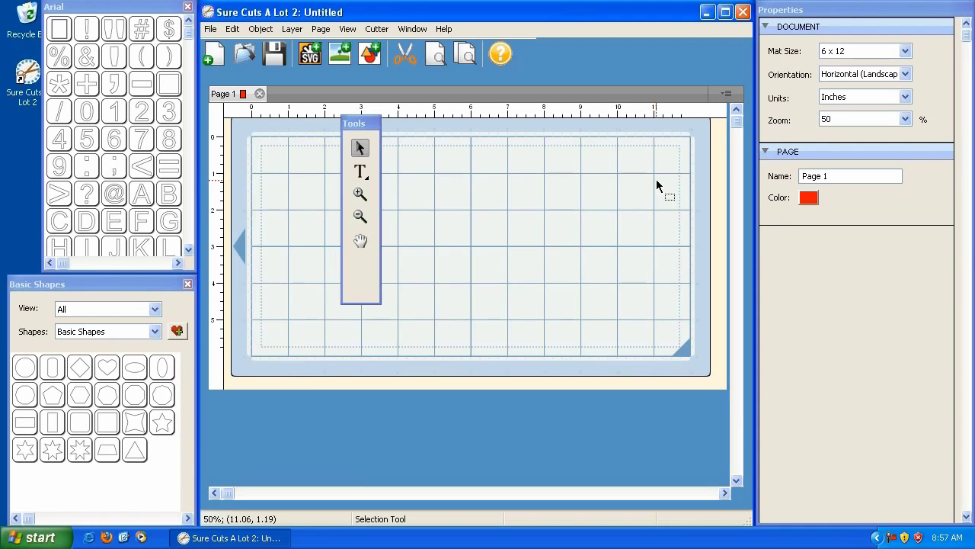
Step: Save the current window layout as a custom workspace named with the owner's first name followed by "Workspace"
{"action": "left_click", "coordinate": [407, 29]}
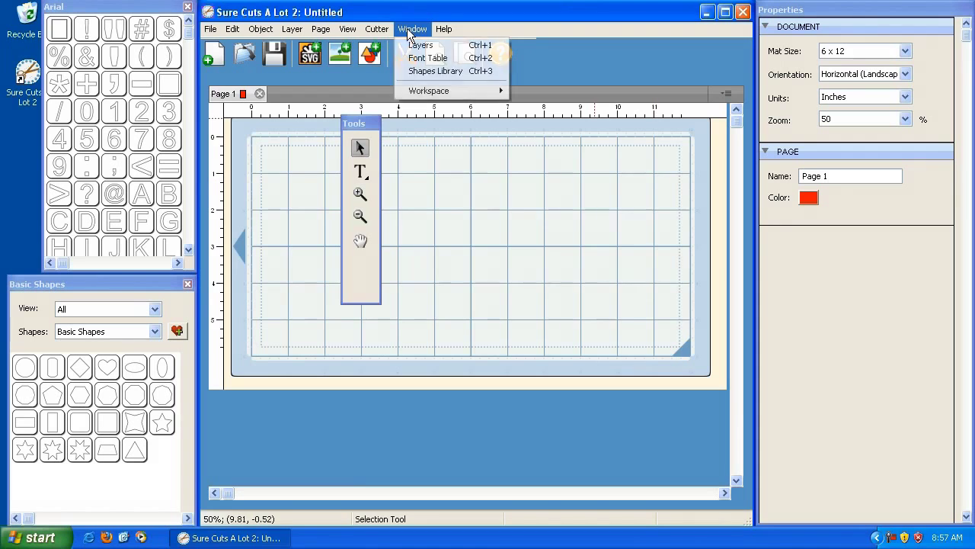
{"action": "mouse_move", "coordinate": [419, 89]}
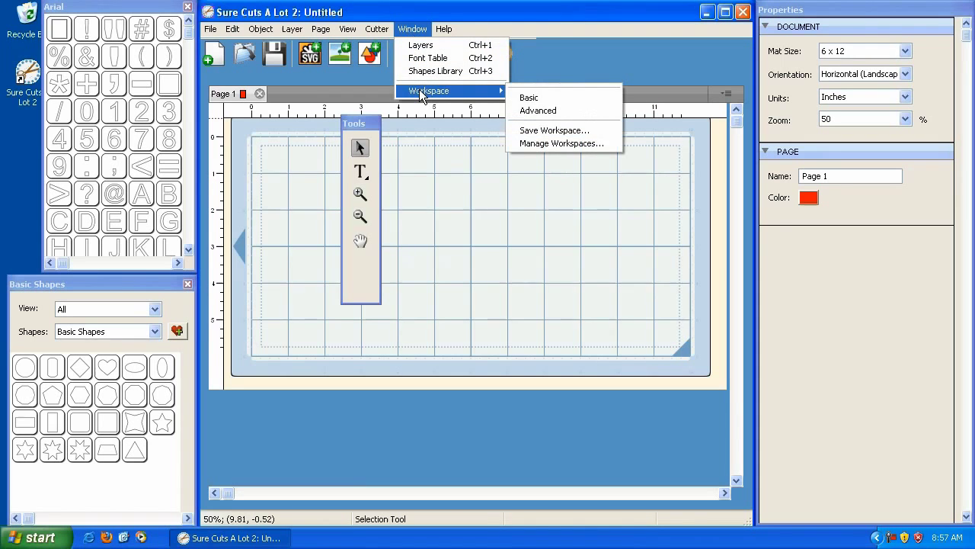
{"action": "left_click", "coordinate": [531, 133]}
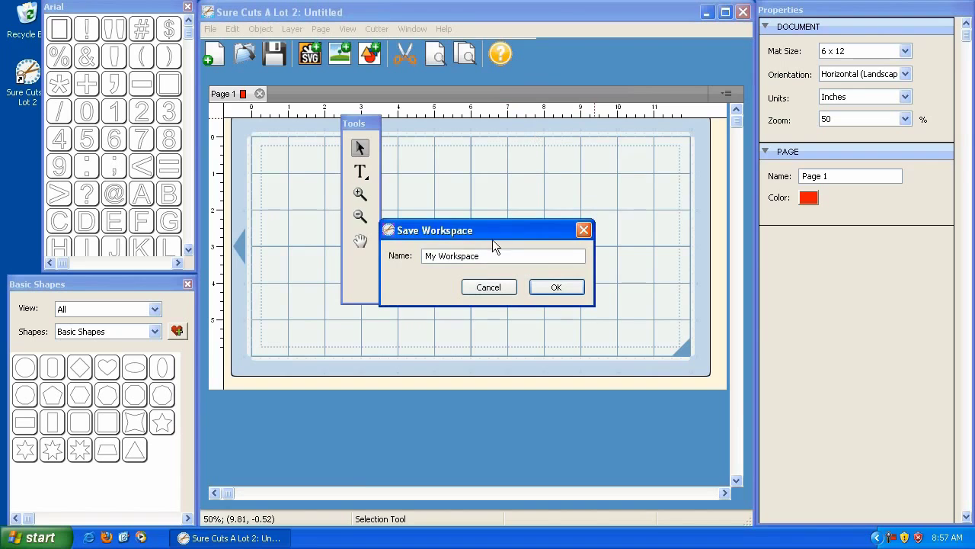
{"action": "left_click_drag", "start_coordinate": [495, 254], "coordinate": [397, 249]}
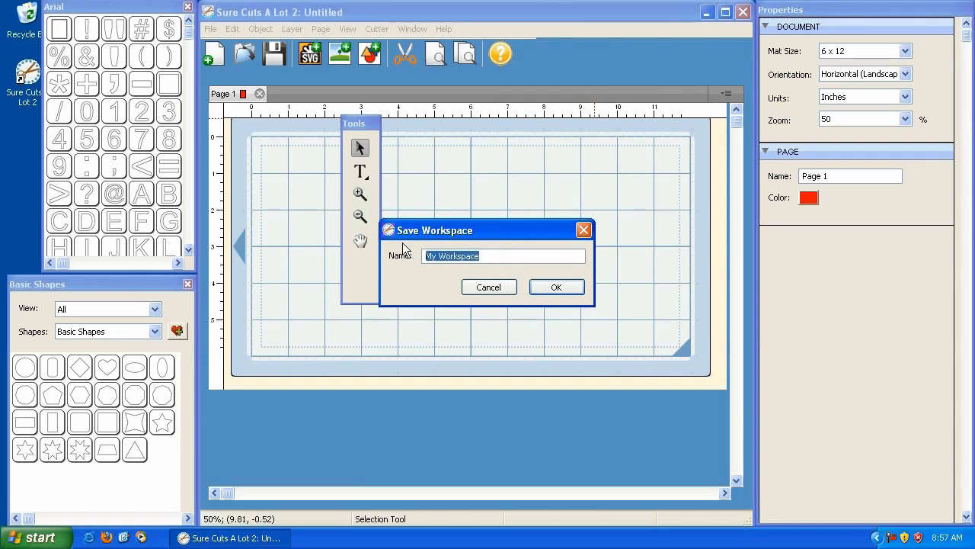
{"action": "type", "text": "Leo's Workspace"}
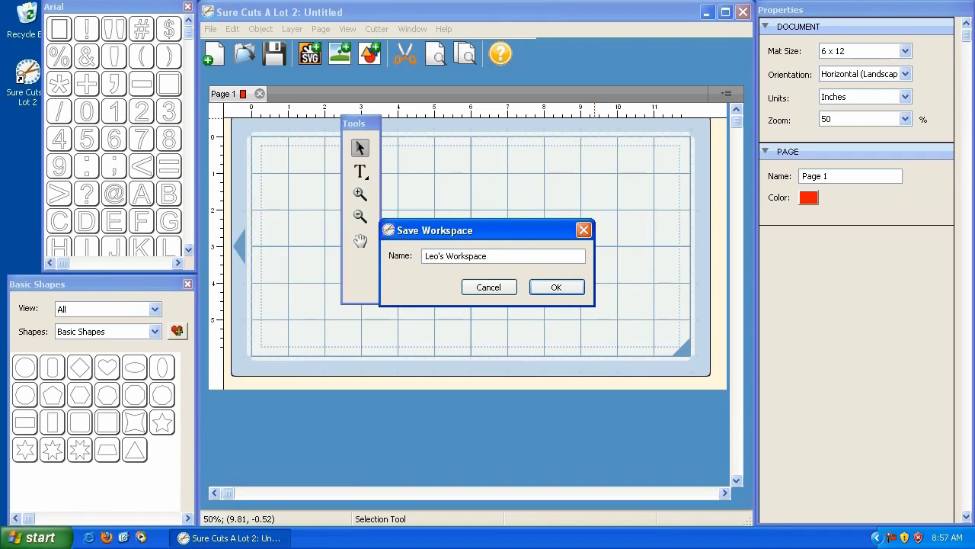
{"action": "left_click", "coordinate": [547, 287]}
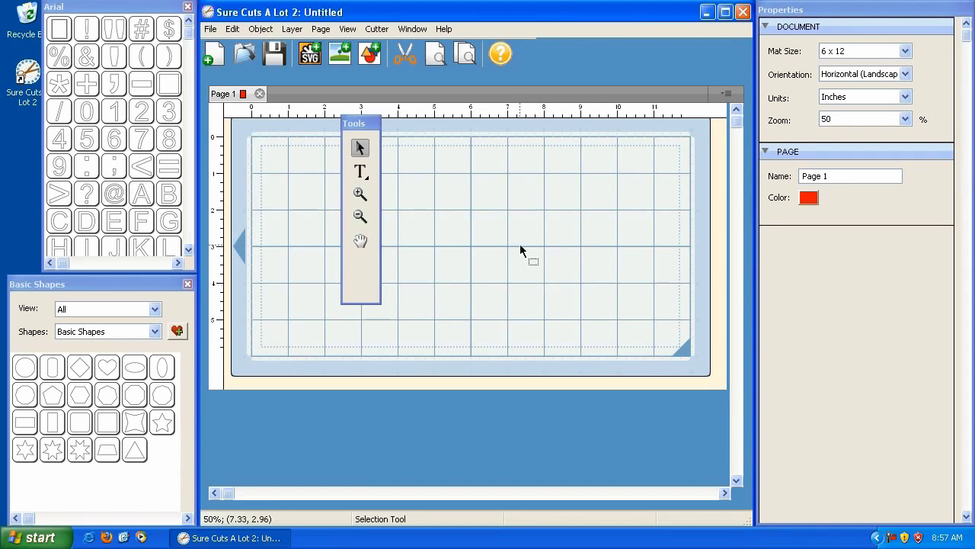
Step: Move the Tools palette onto the Properties window and close the Arial font table and the Basic Shapes window
{"action": "left_click_drag", "start_coordinate": [373, 126], "coordinate": [822, 278]}
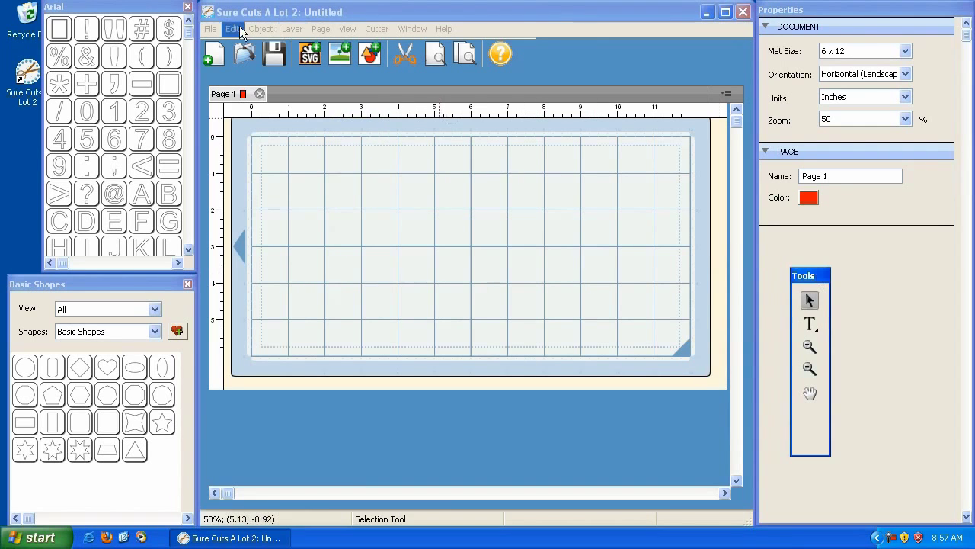
{"action": "left_click", "coordinate": [187, 7]}
{"action": "left_click", "coordinate": [188, 283]}
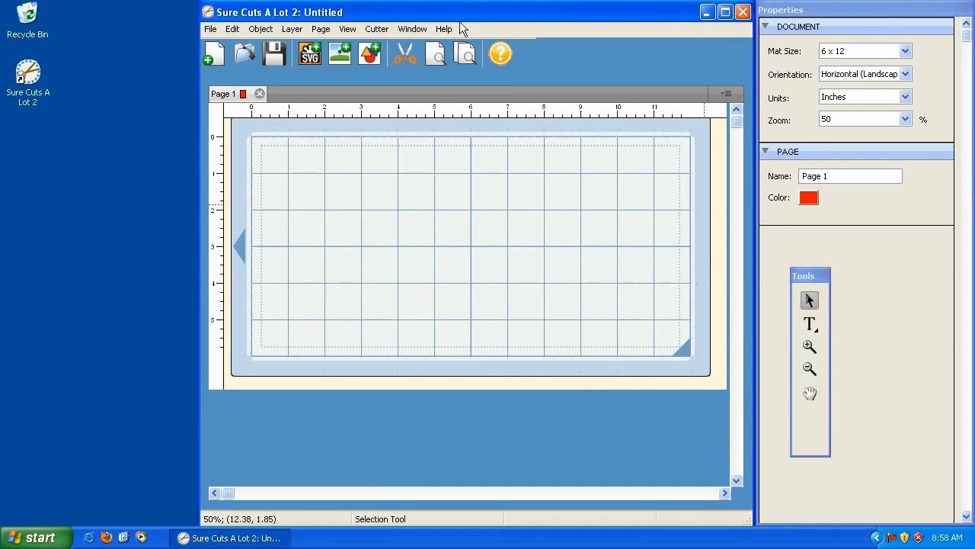
Step: Restore the saved custom workspace layout
{"action": "left_click", "coordinate": [413, 29]}
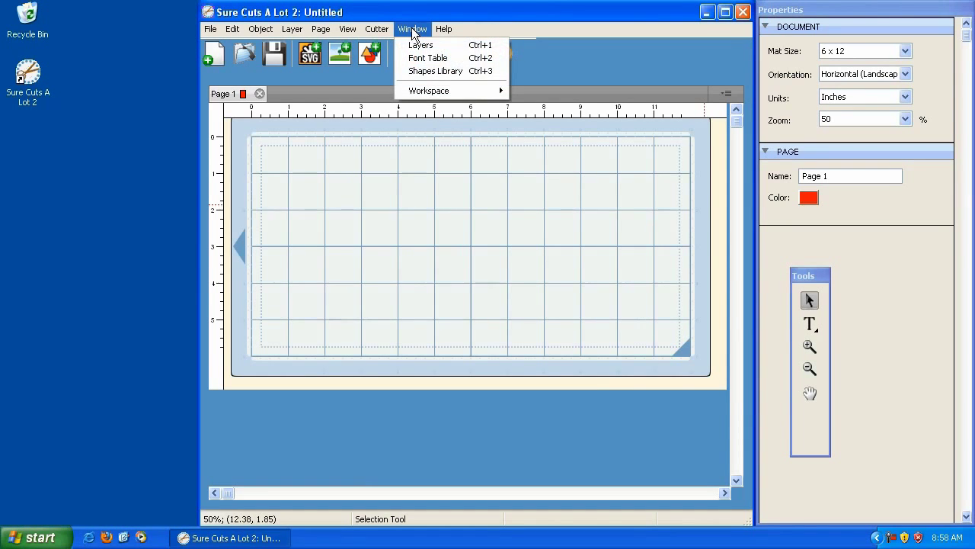
{"action": "mouse_move", "coordinate": [428, 93]}
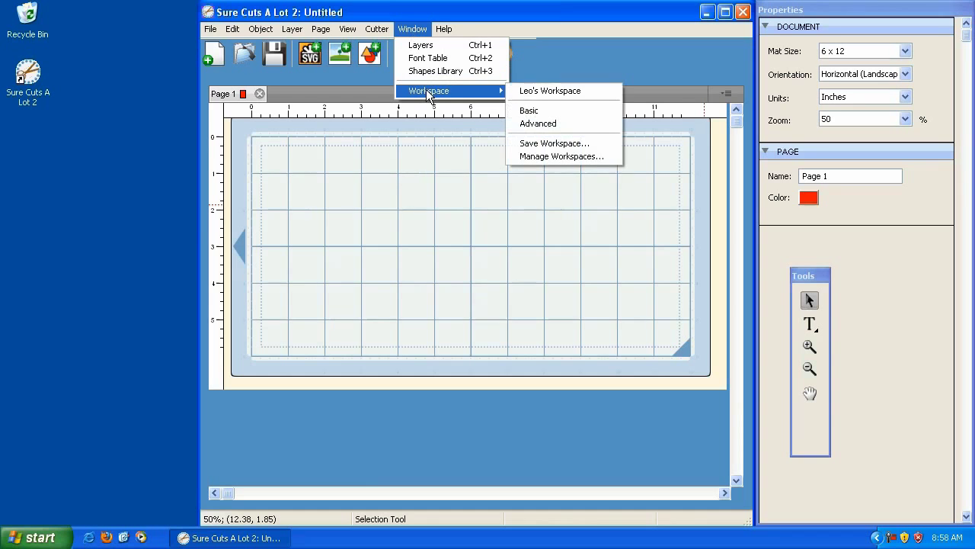
{"action": "left_click", "coordinate": [548, 91]}
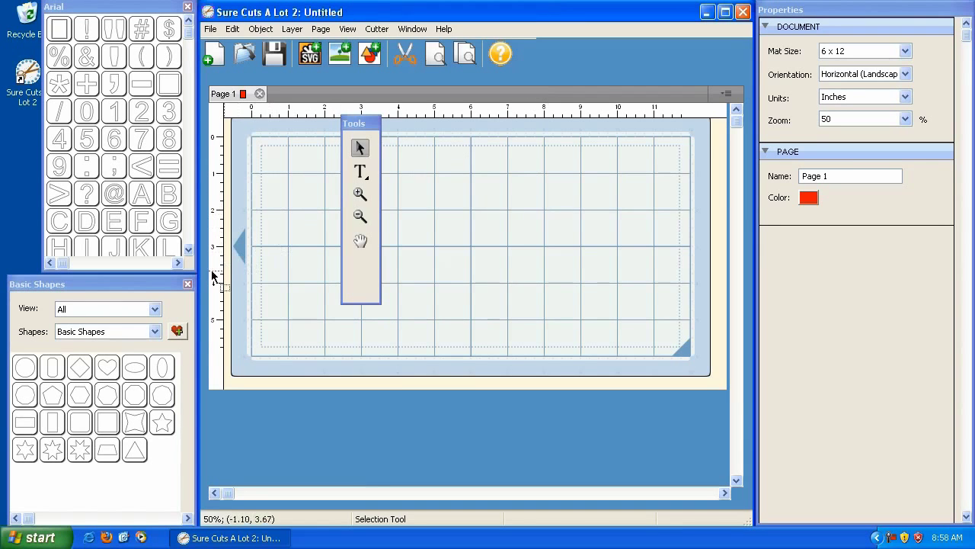
Step: Close the Basic Shapes window and the Arial font table, and show the Layers window
{"action": "left_click", "coordinate": [188, 285]}
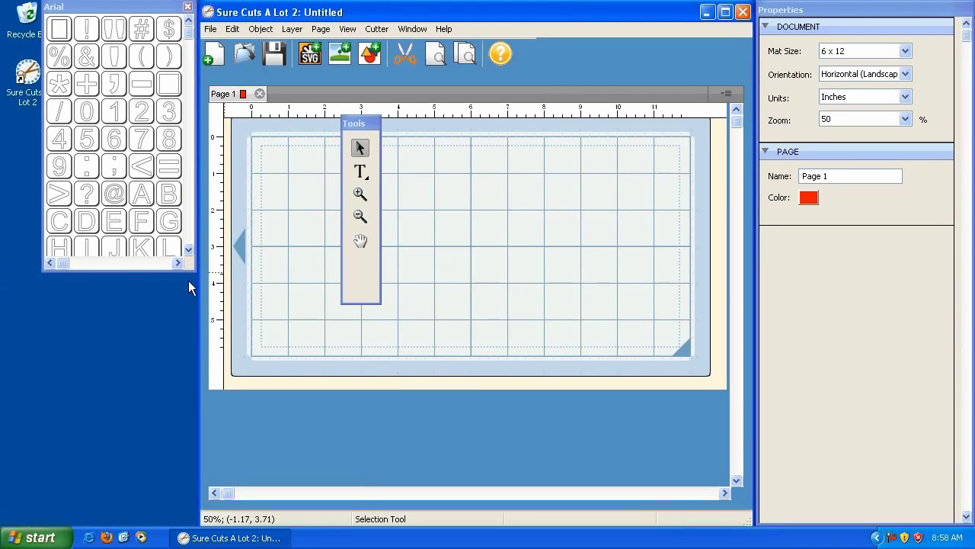
{"action": "left_click", "coordinate": [187, 7]}
{"action": "left_click", "coordinate": [403, 29]}
{"action": "left_click", "coordinate": [416, 45]}
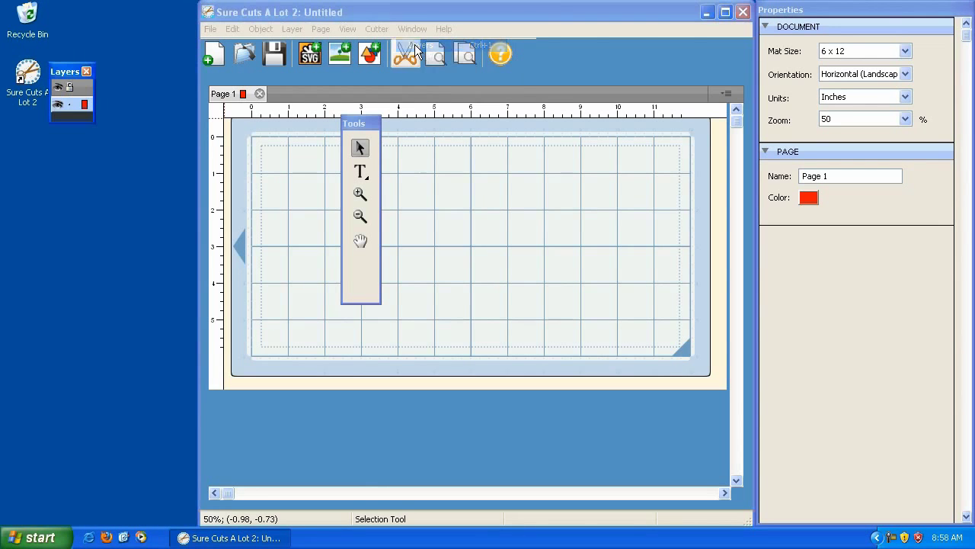
Step: Enlarge the Layers window, place it beside the lower part of the main window, and move the Tools palette above it
{"action": "left_click_drag", "start_coordinate": [93, 121], "coordinate": [228, 225]}
{"action": "left_click_drag", "start_coordinate": [196, 70], "coordinate": [158, 368]}
{"action": "left_click_drag", "start_coordinate": [359, 125], "coordinate": [175, 14]}
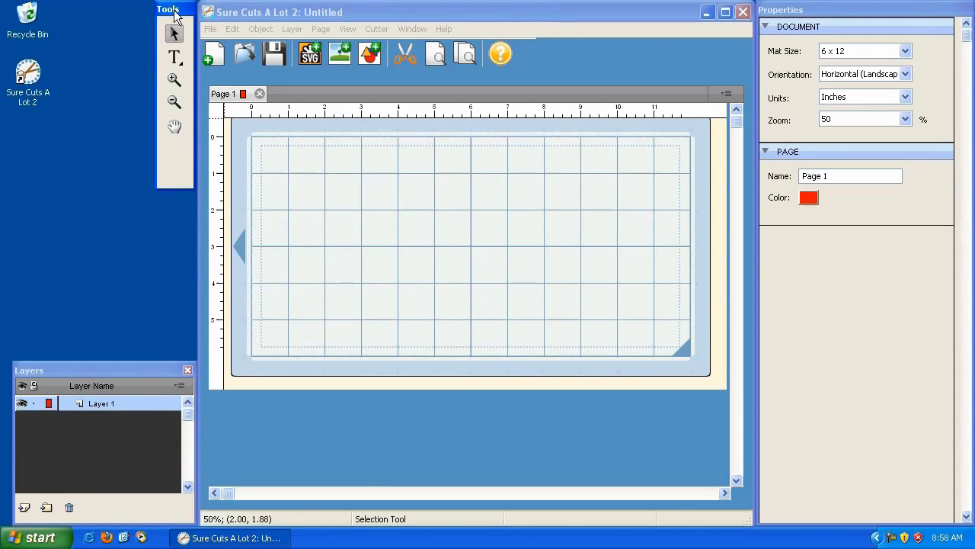
Step: Save this layout as a second custom workspace named with the owner's first name followed by "Advanced Workspace"
{"action": "left_click", "coordinate": [404, 30]}
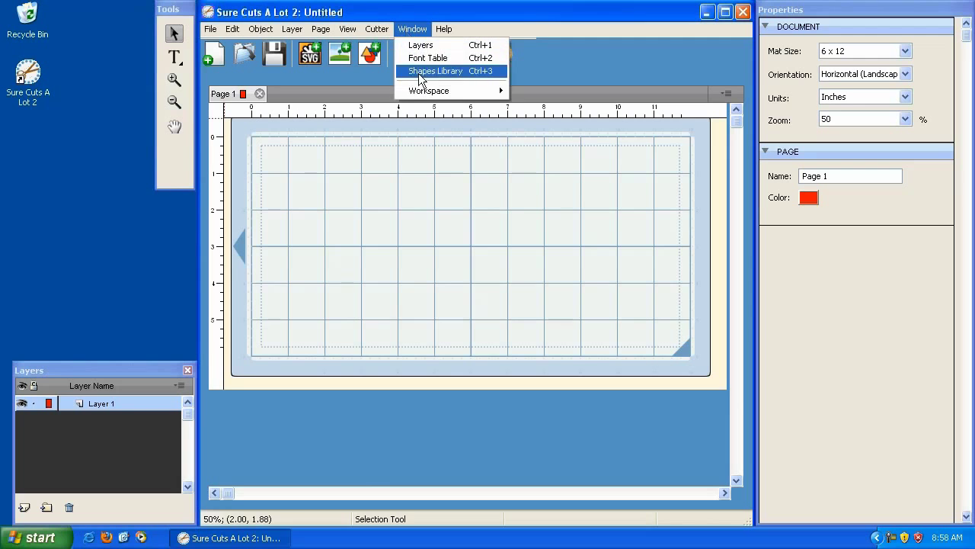
{"action": "mouse_move", "coordinate": [421, 88]}
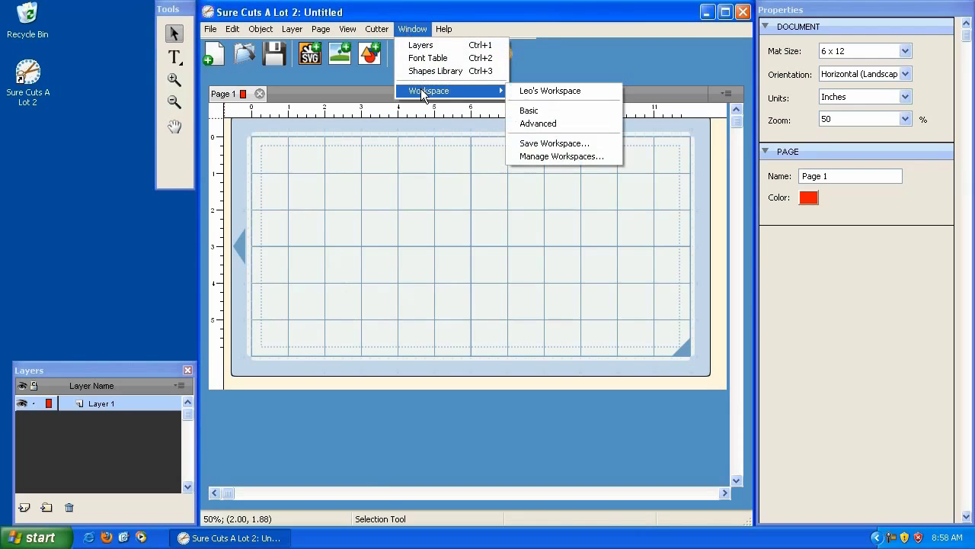
{"action": "left_click", "coordinate": [565, 145]}
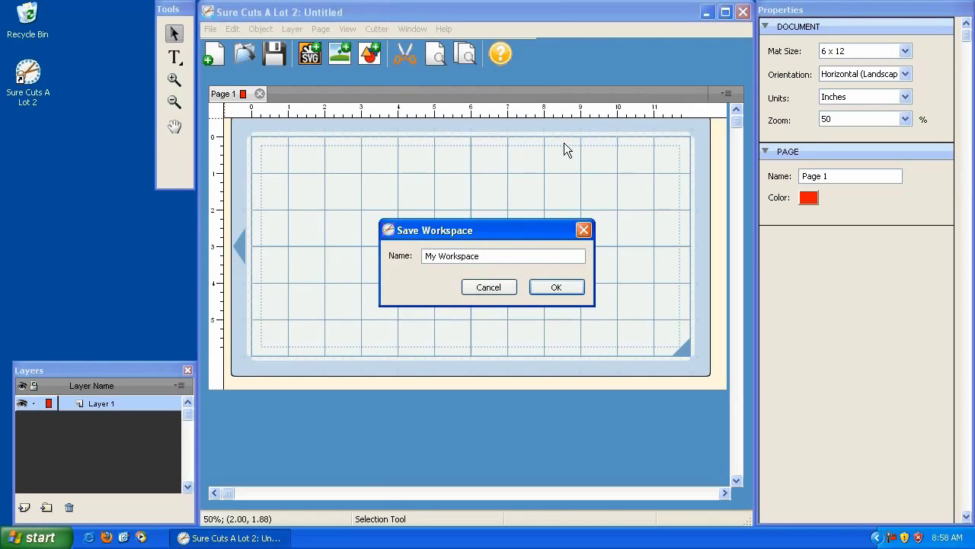
{"action": "left_click_drag", "start_coordinate": [516, 255], "coordinate": [419, 255]}
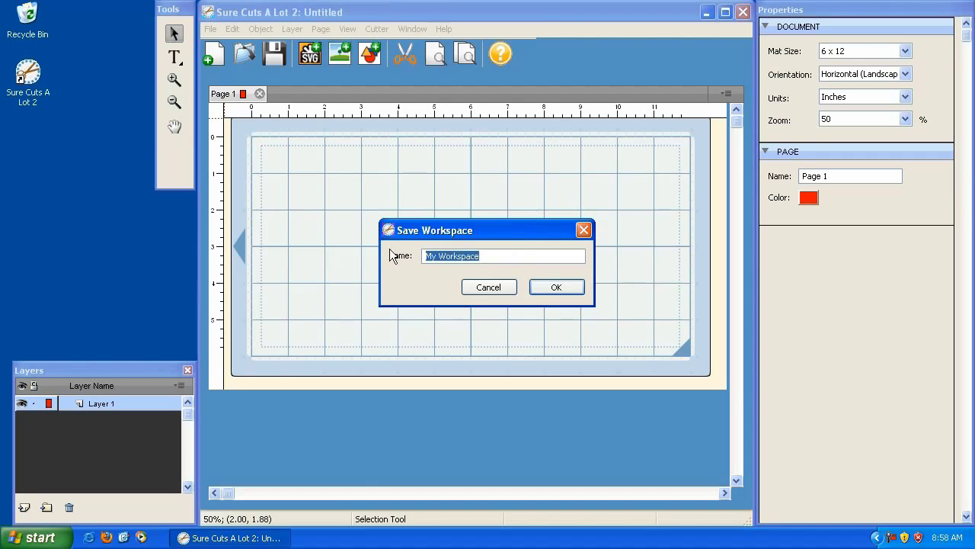
{"action": "type", "text": "Leo's Ad"}
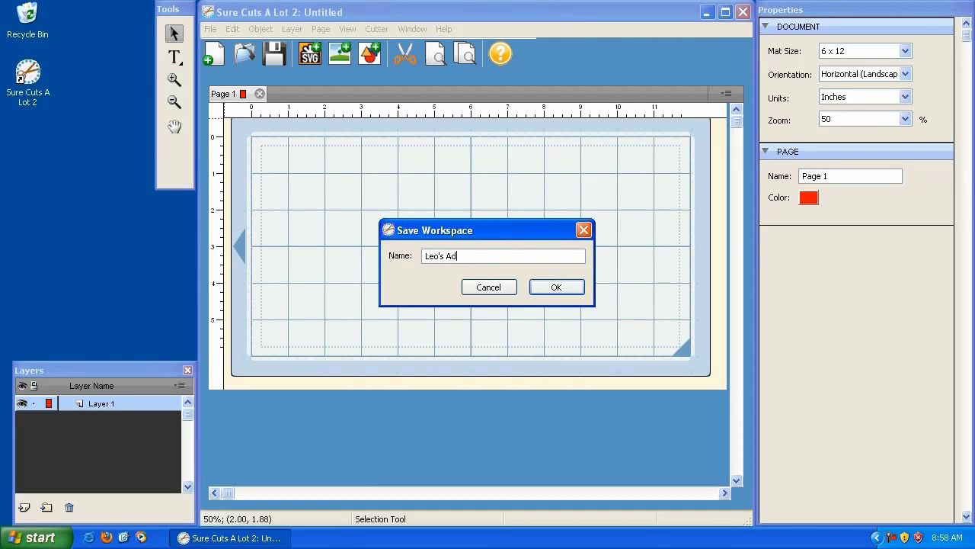
{"action": "type", "text": "vanced Workspace"}
{"action": "left_click", "coordinate": [557, 287]}
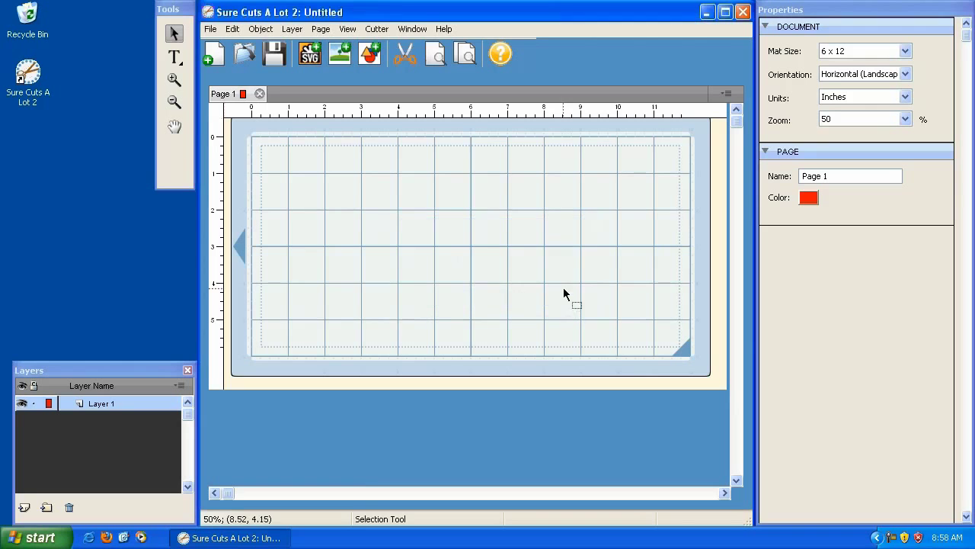
Step: Switch to the first custom workspace, the one without "Advanced" in its name
{"action": "left_click", "coordinate": [417, 32]}
{"action": "mouse_move", "coordinate": [429, 92]}
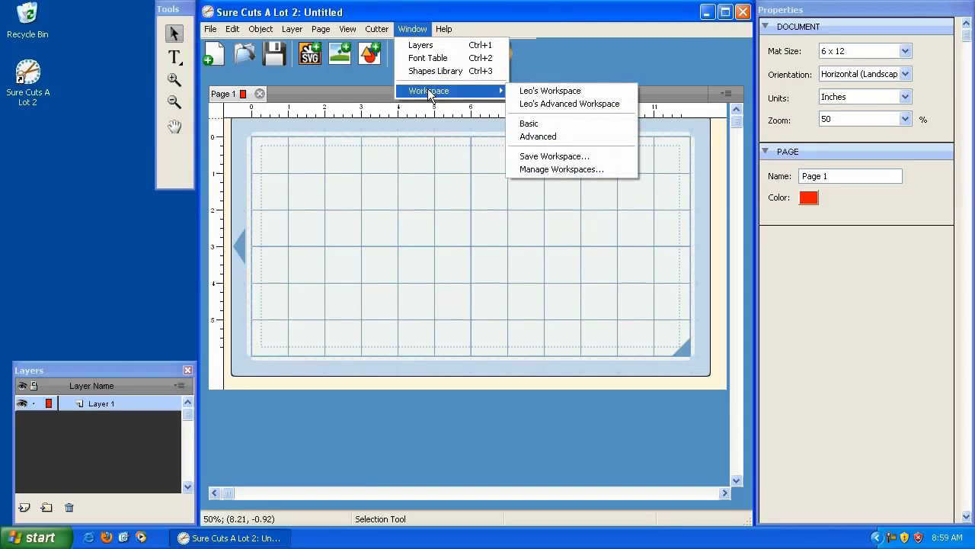
{"action": "left_click", "coordinate": [569, 91]}
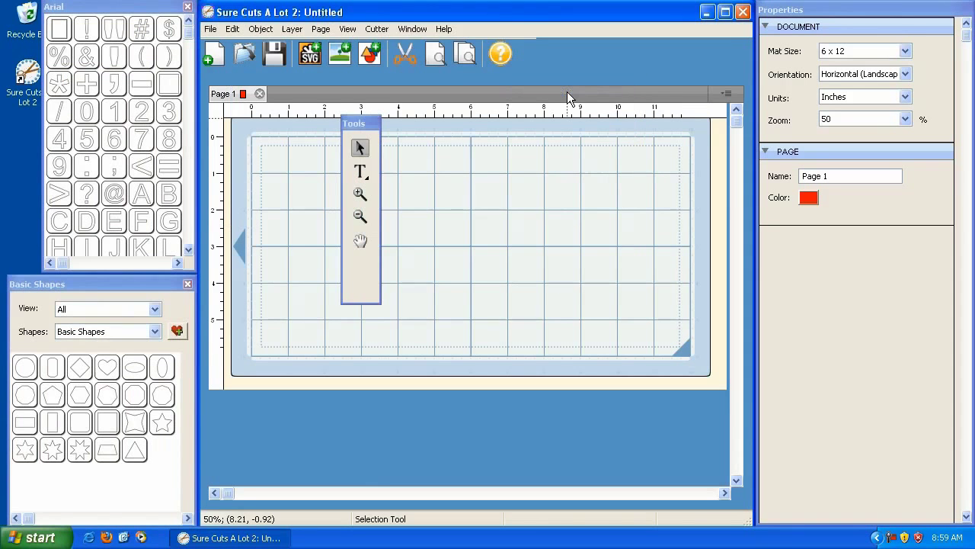
Step: Switch to the custom "Advanced Workspace" layout
{"action": "left_click", "coordinate": [410, 28]}
{"action": "mouse_move", "coordinate": [431, 90]}
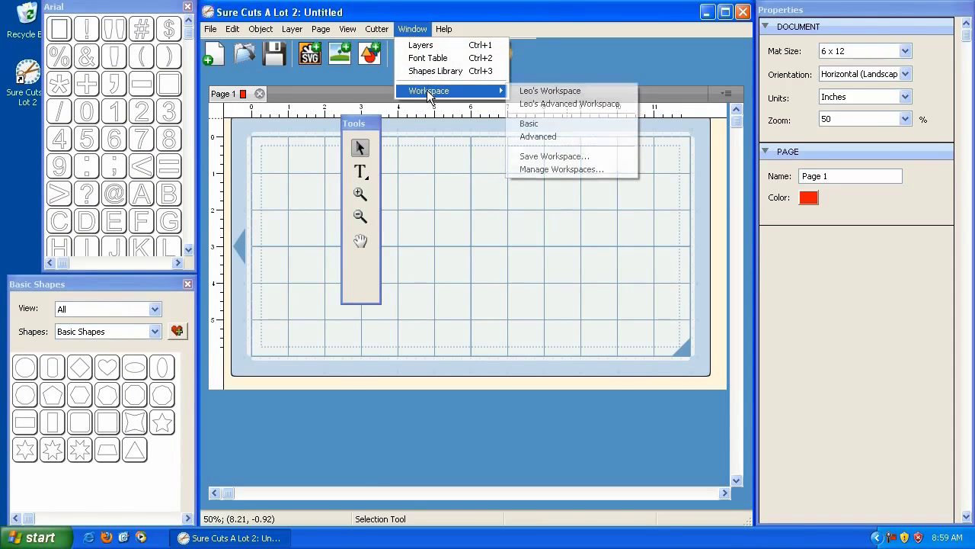
{"action": "left_click", "coordinate": [554, 104]}
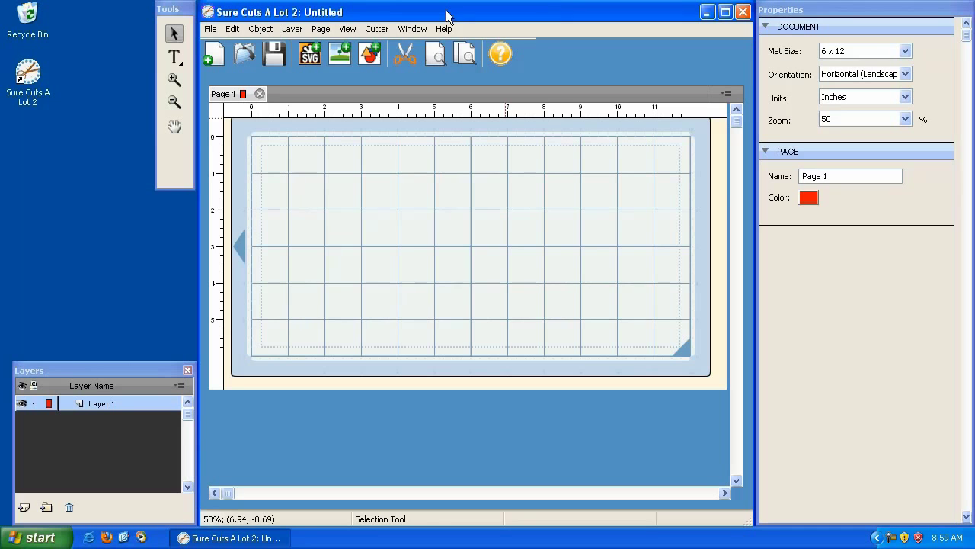
Step: Examine the saved entries and the rename and delete options in Manage Workspaces, leaving both workspaces as they are
{"action": "left_click", "coordinate": [411, 28]}
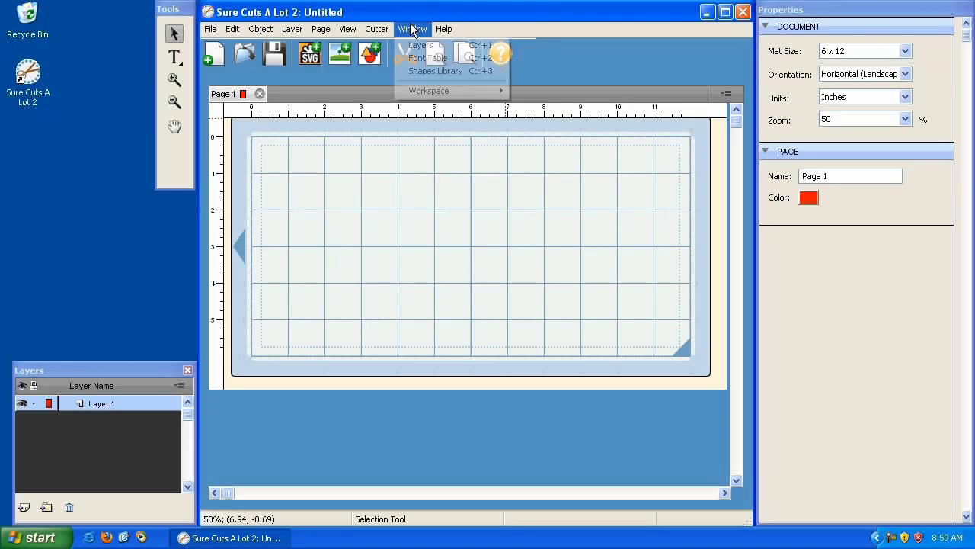
{"action": "mouse_move", "coordinate": [424, 91]}
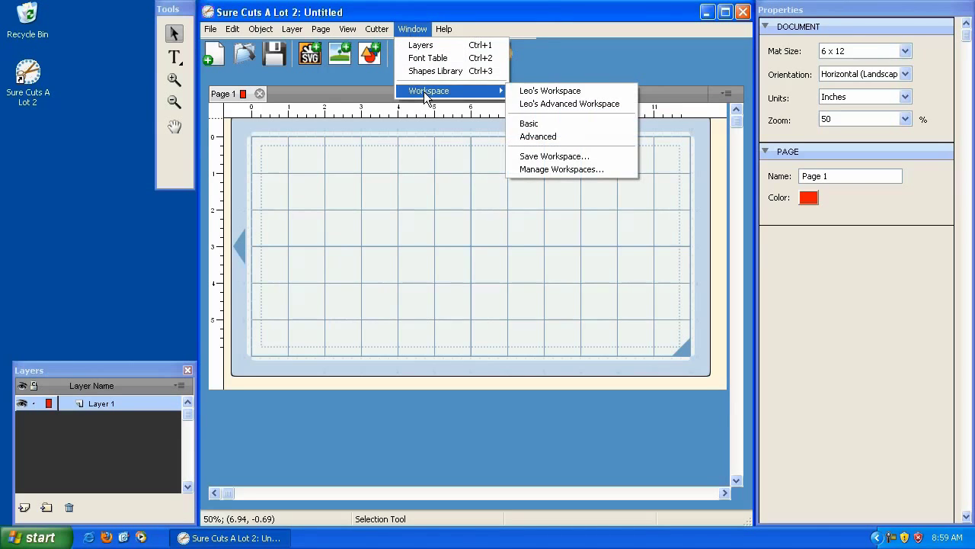
{"action": "left_click", "coordinate": [542, 170]}
{"action": "left_click", "coordinate": [439, 238]}
{"action": "left_click", "coordinate": [438, 239]}
{"action": "left_click", "coordinate": [450, 228]}
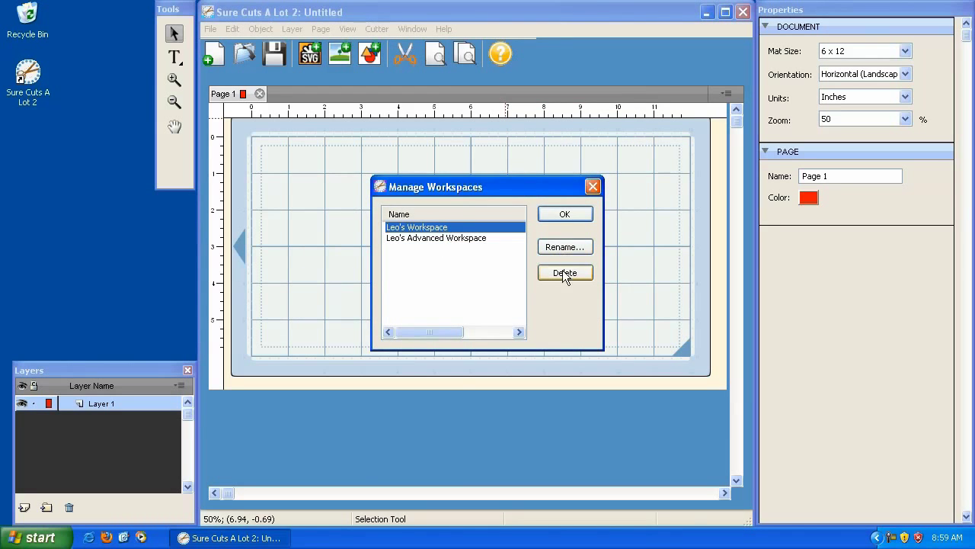
{"action": "left_click", "coordinate": [594, 186]}
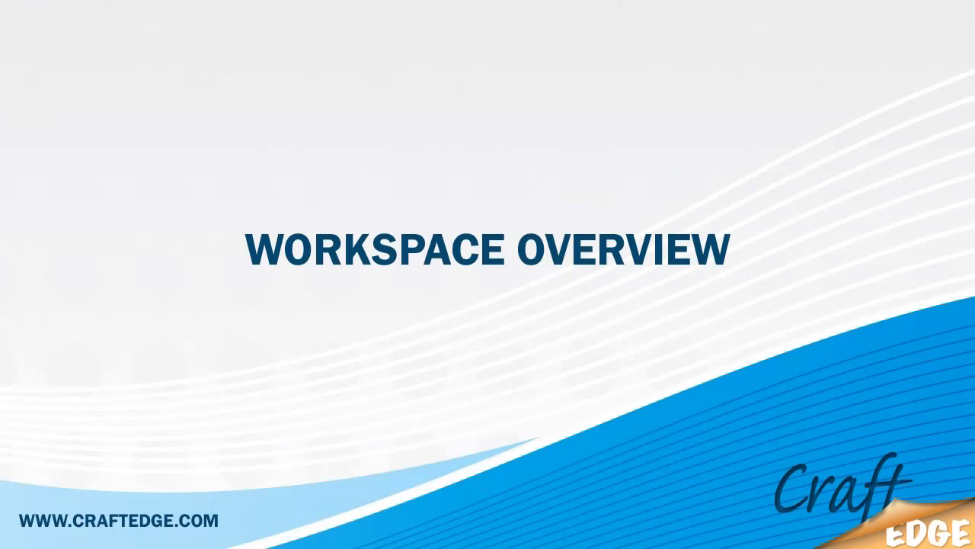